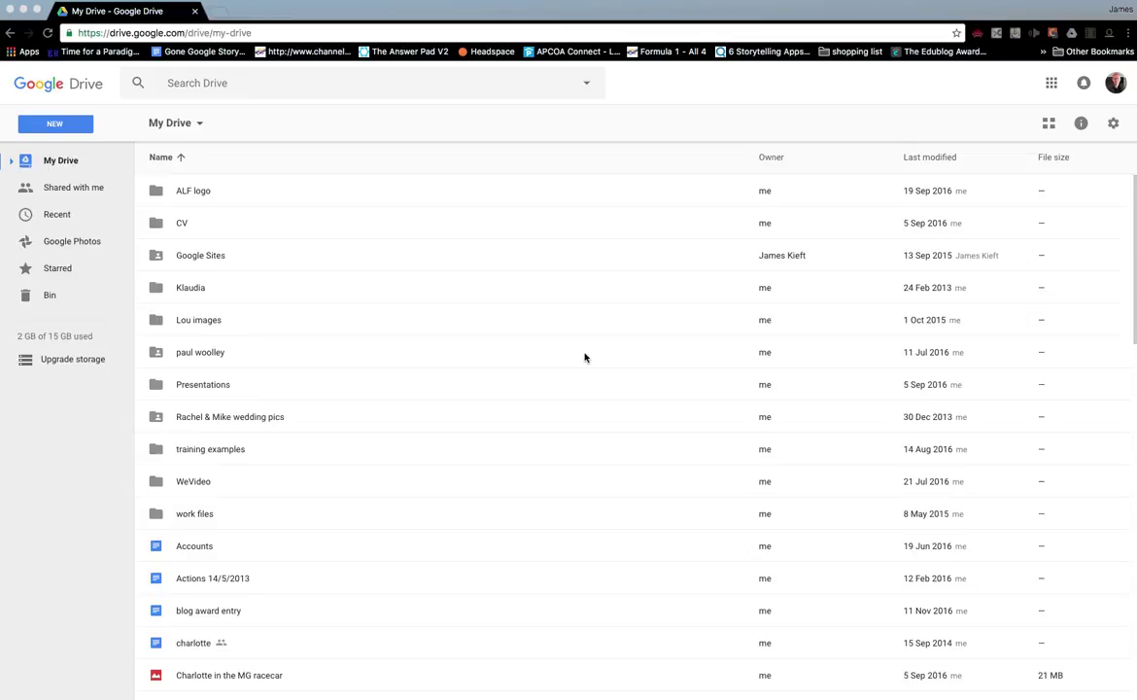
- Create a new blank Google Drawing from Drive's New > More menu
{"action": "key", "text": "XF86AudioMute"}
{"action": "left_click", "coordinate": [65, 123]}
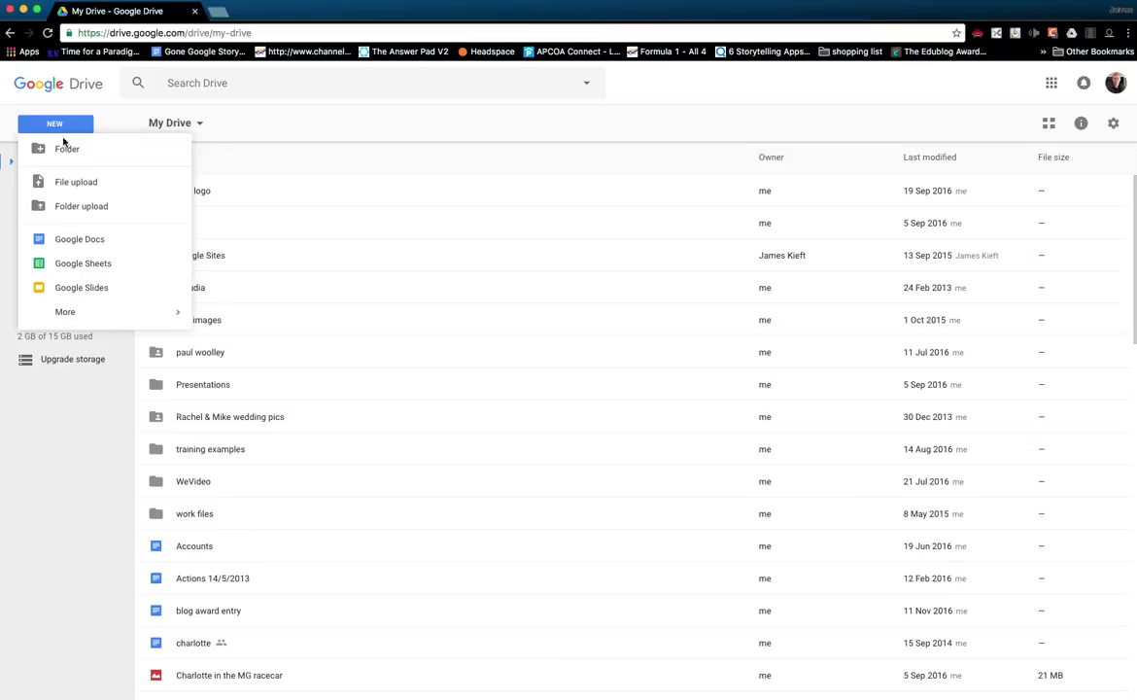
{"action": "mouse_move", "coordinate": [93, 313]}
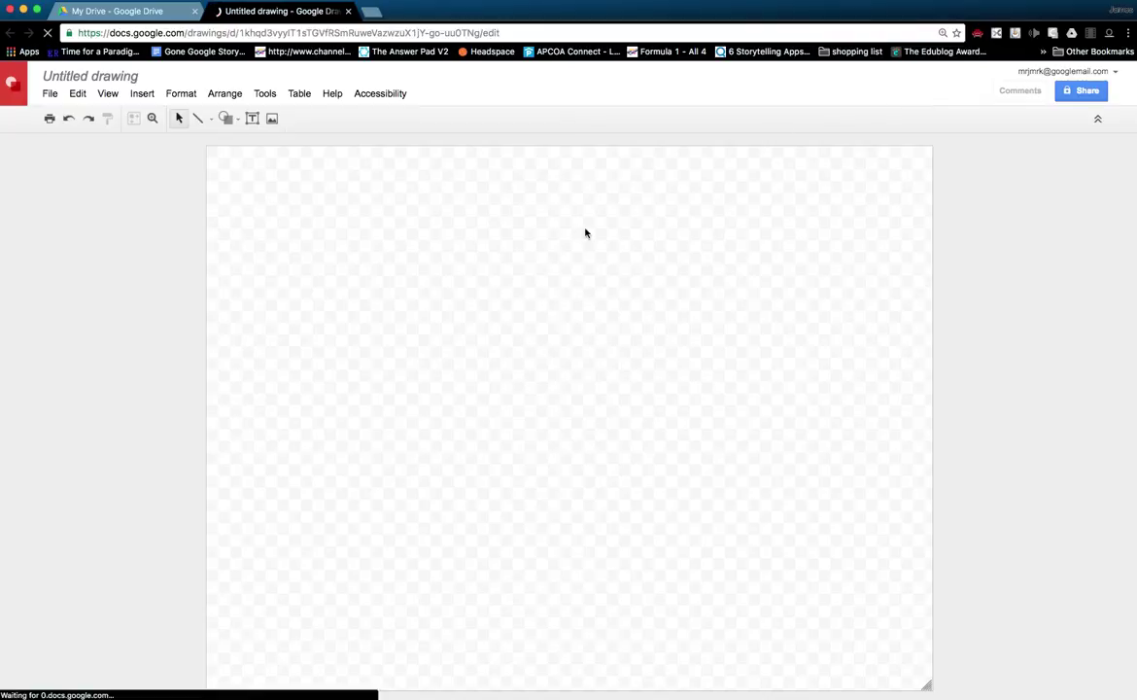
- Rename the untitled drawing to 'James training'
{"action": "left_click", "coordinate": [89, 75]}
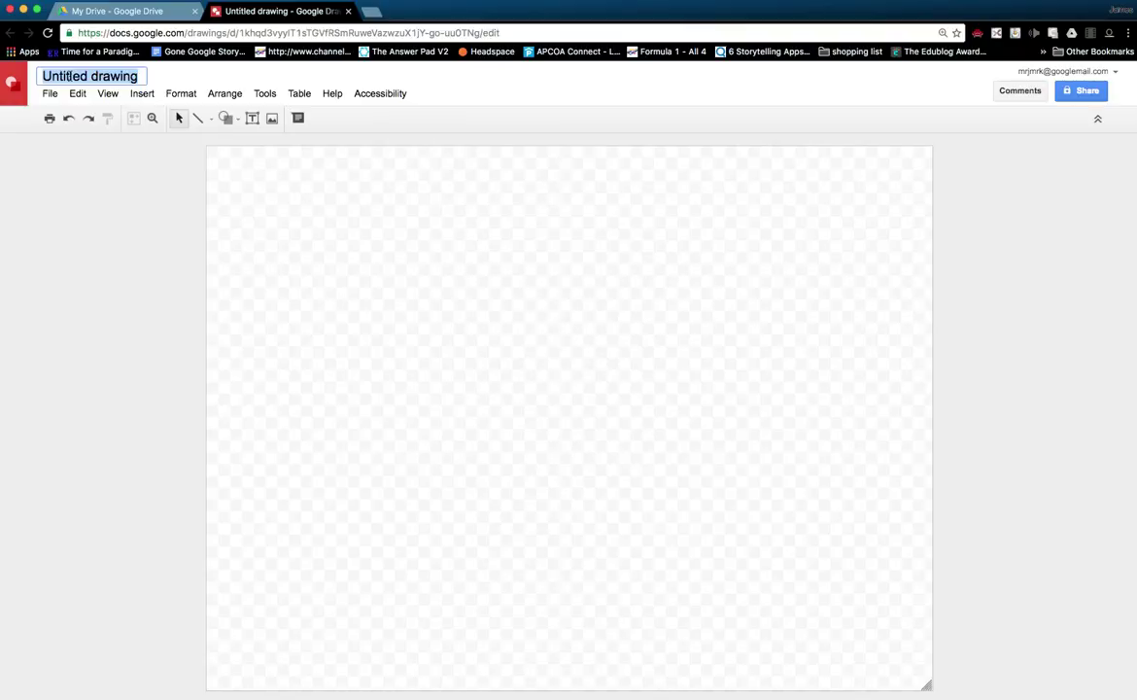
{"action": "type", "text": "James train"}
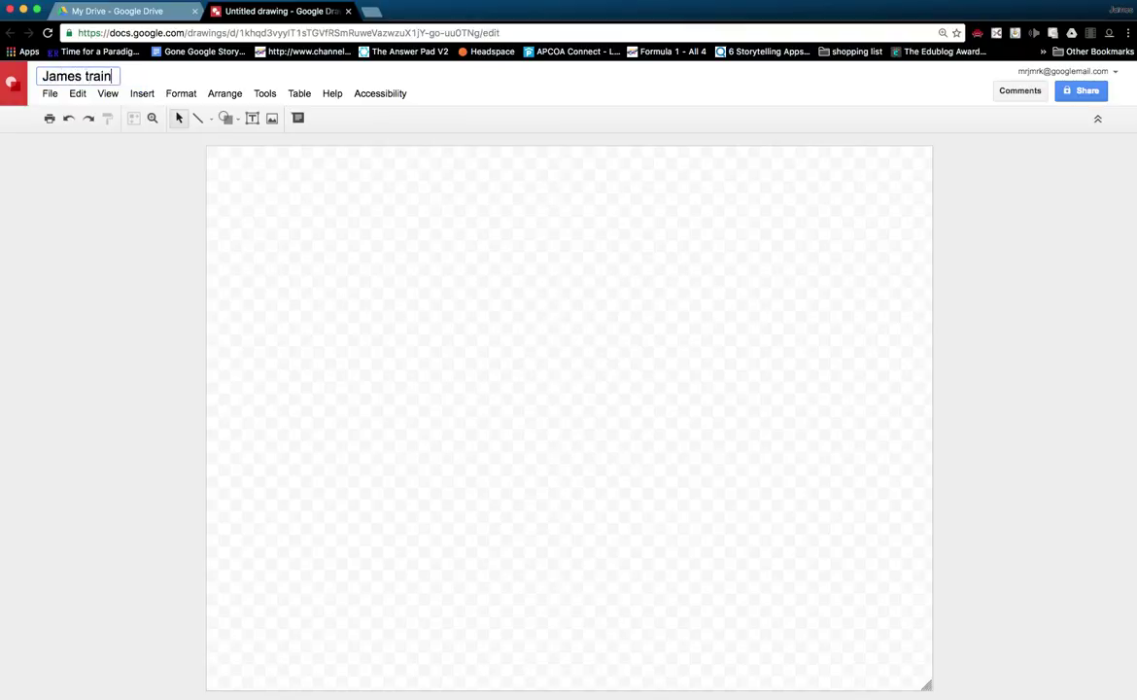
{"action": "type", "text": "ing"}
{"action": "left_click", "coordinate": [299, 222]}
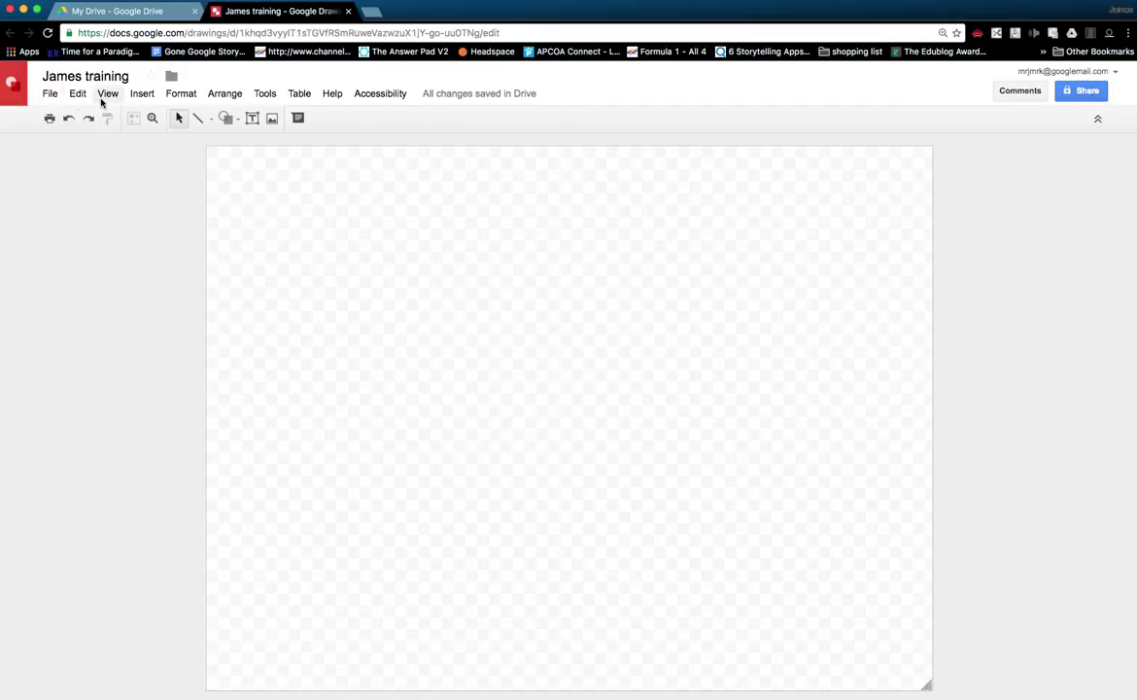
- Look through the Insert menu options, close the menu, then reopen Insert
{"action": "left_click", "coordinate": [139, 101]}
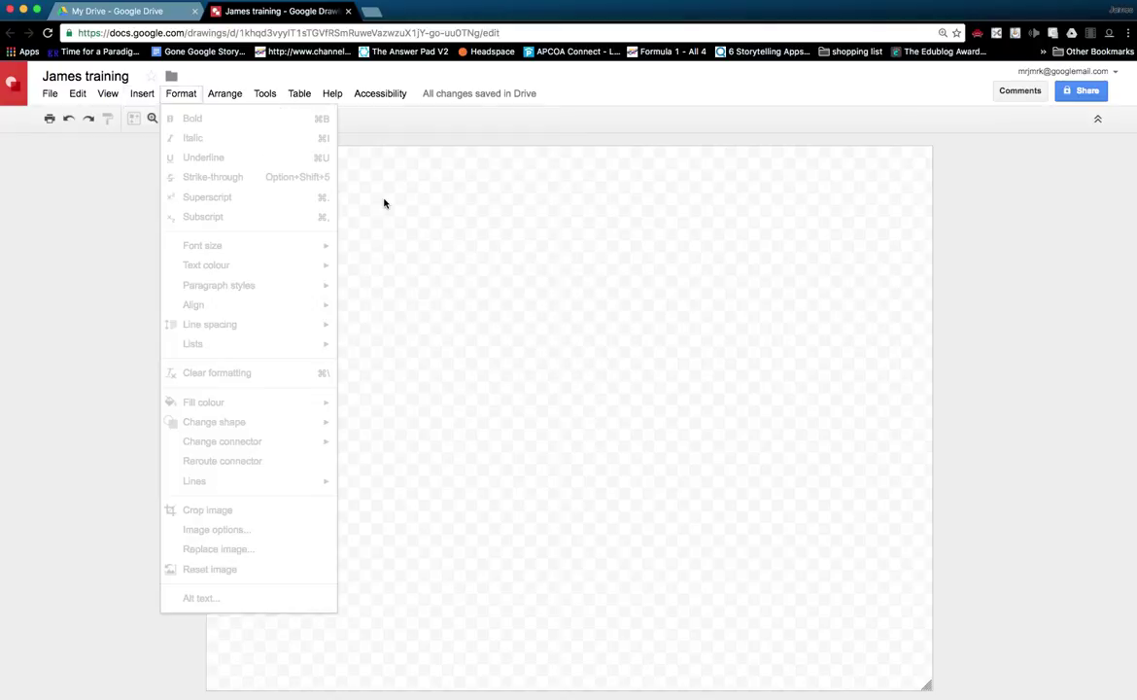
{"action": "left_click", "coordinate": [353, 191]}
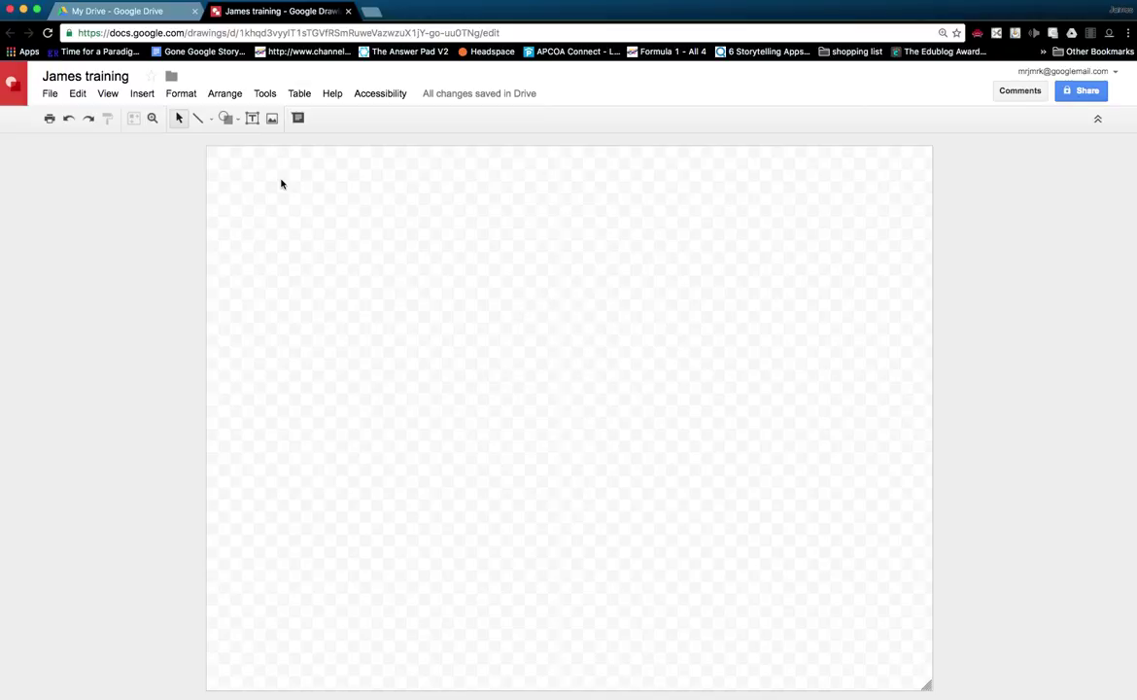
{"action": "left_click", "coordinate": [143, 94]}
- Search for 'kertesz' images, switching the image source from LIFE to Google
{"action": "left_click", "coordinate": [164, 139]}
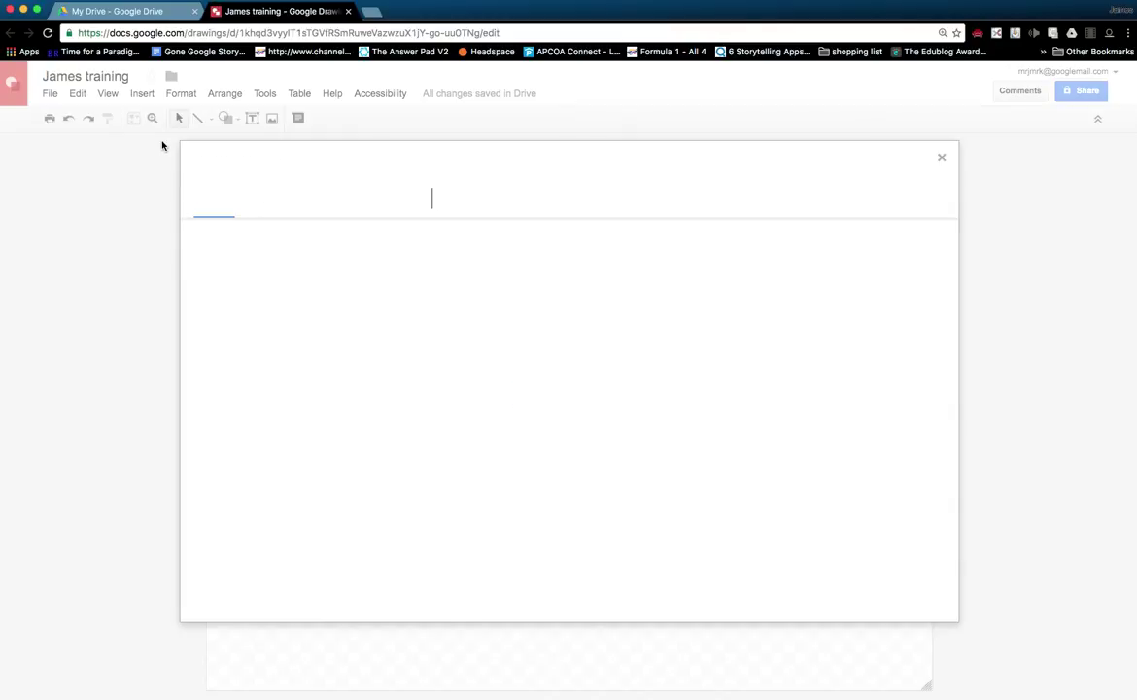
{"action": "left_click", "coordinate": [647, 199]}
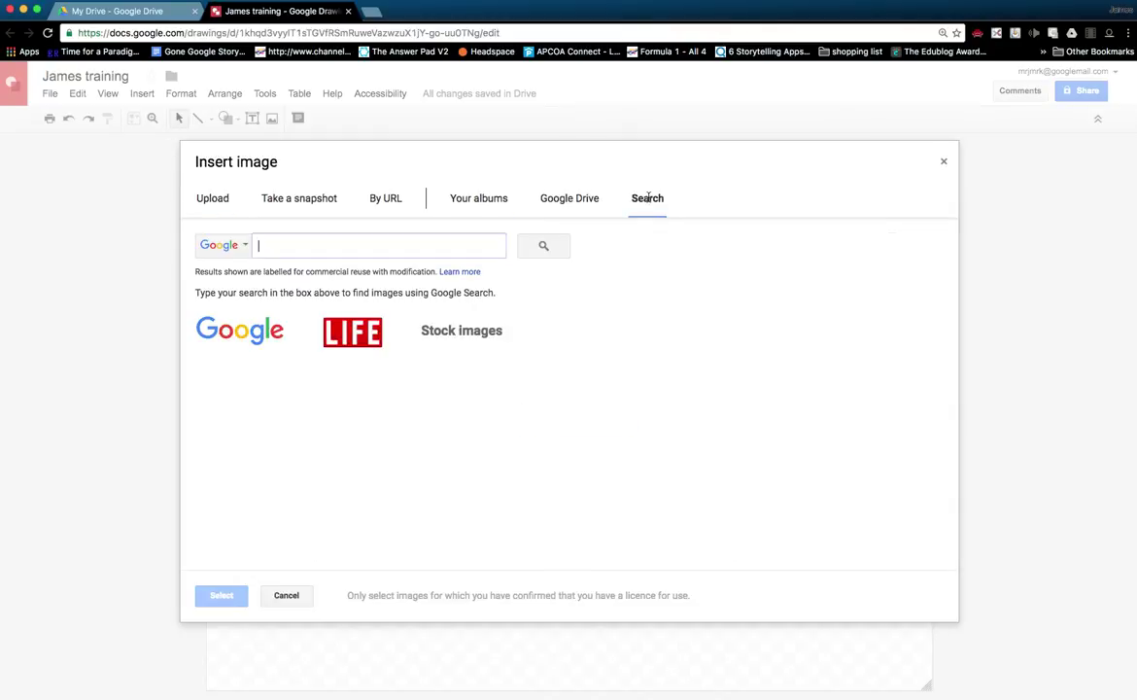
{"action": "left_click", "coordinate": [354, 334]}
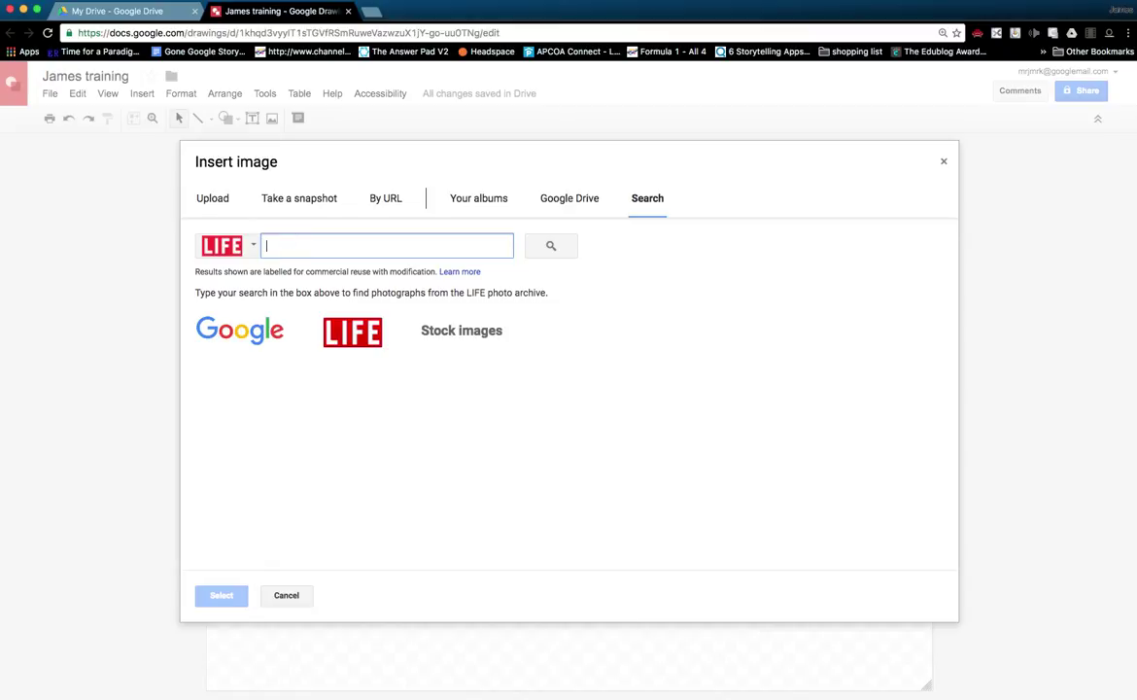
{"action": "type", "text": "kerte"}
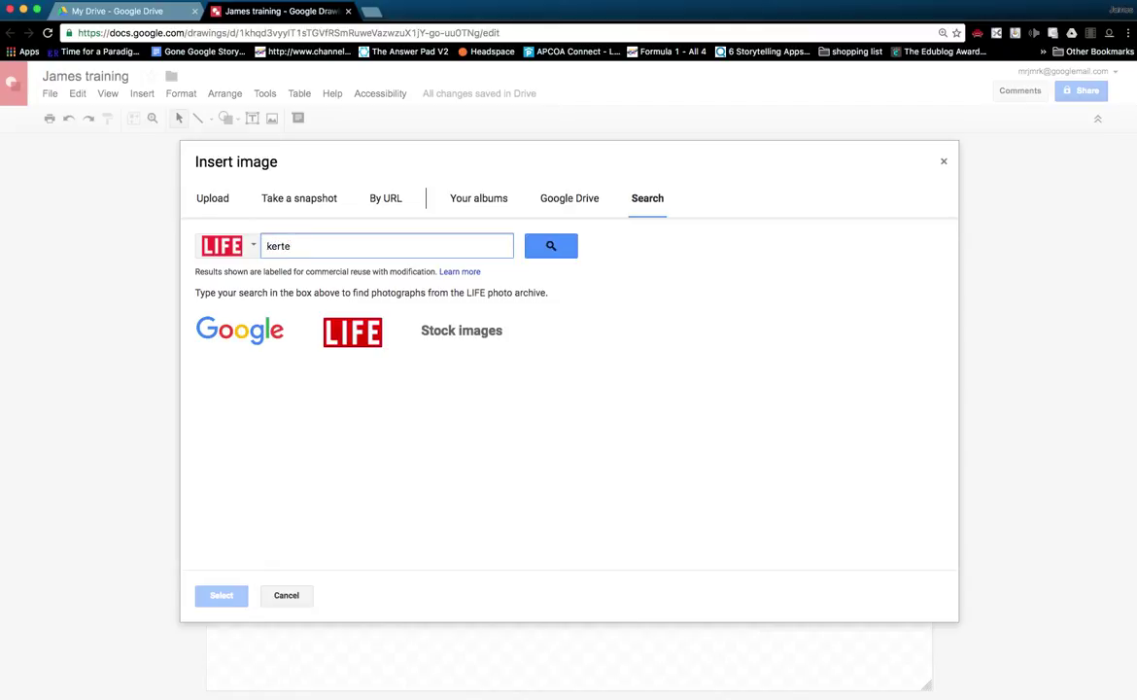
{"action": "type", "text": "sz"}
{"action": "key", "text": "Return"}
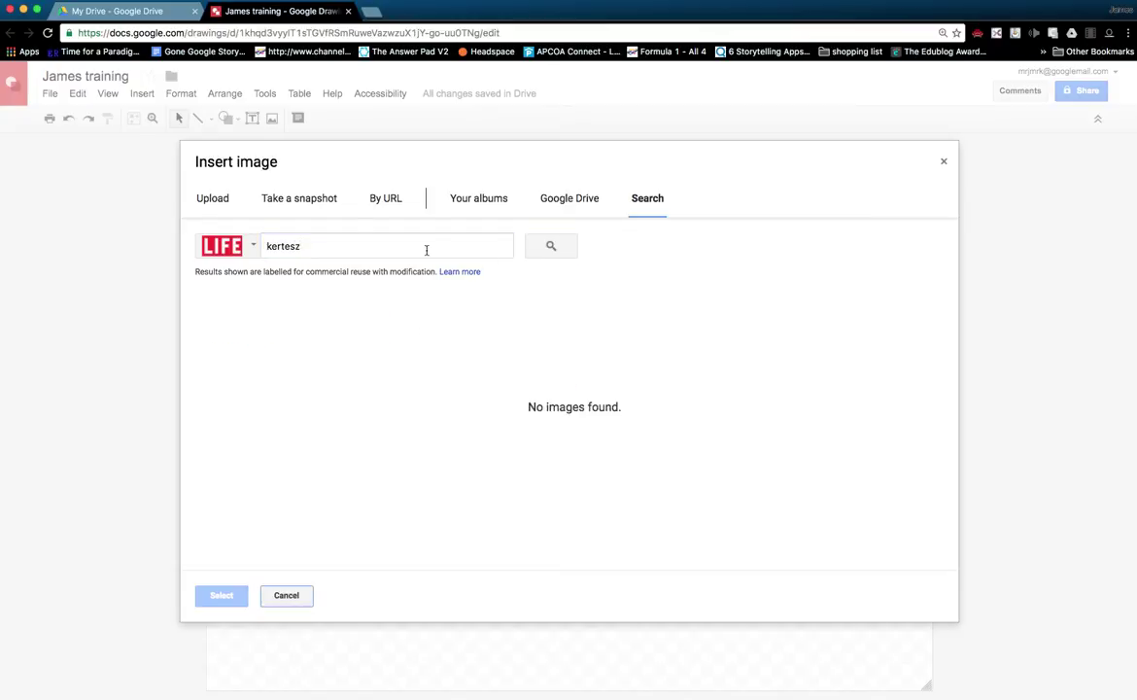
{"action": "left_click", "coordinate": [265, 249]}
{"action": "left_click", "coordinate": [242, 246]}
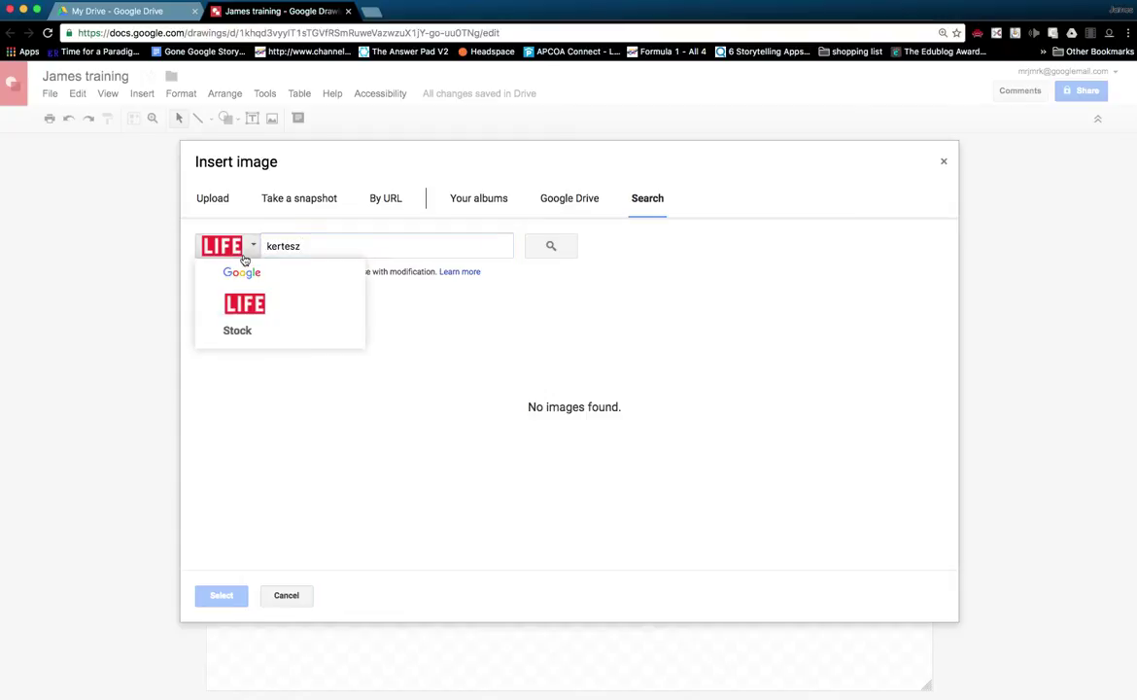
{"action": "left_click", "coordinate": [246, 277]}
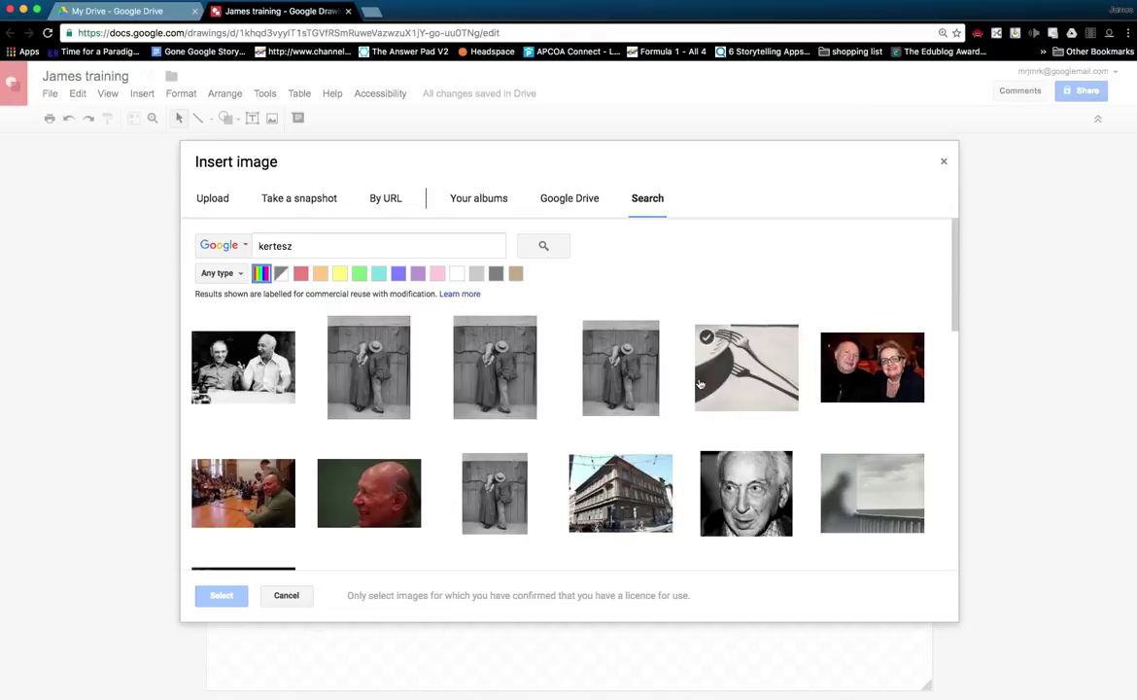
- Insert the Kertész fork-on-a-plate photo and shrink it into the page's upper-left; search 'andre kertesz' in a new tab
{"action": "left_click", "coordinate": [741, 377]}
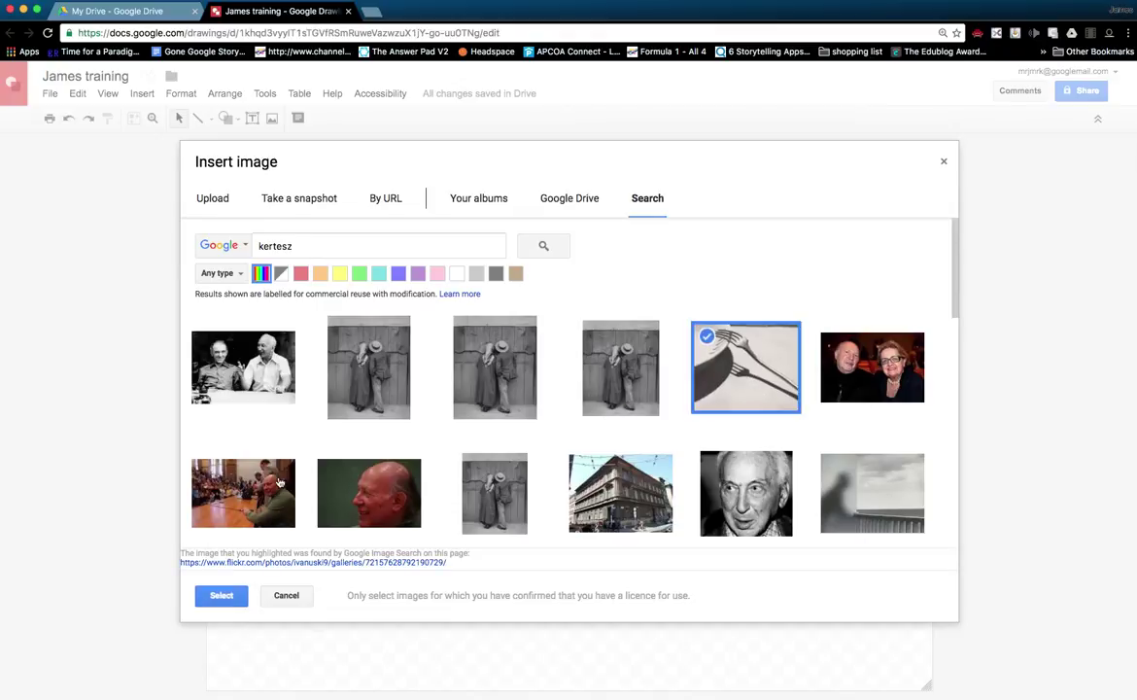
{"action": "left_click", "coordinate": [223, 596]}
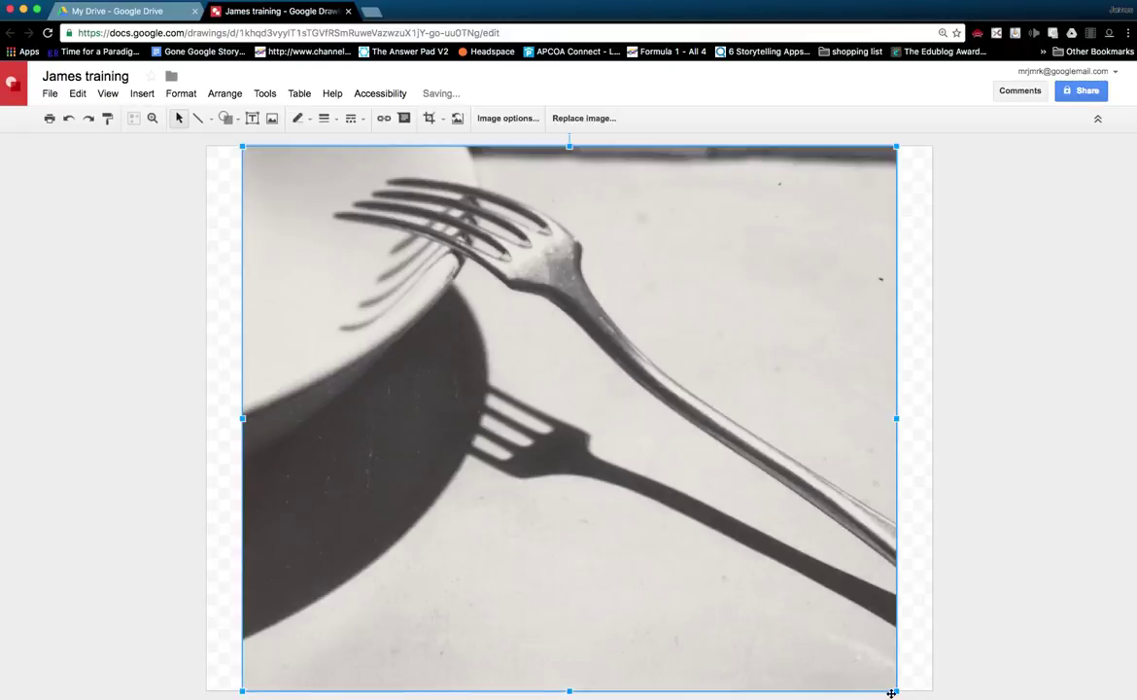
{"action": "left_click_drag", "start_coordinate": [893, 690], "coordinate": [501, 309]}
{"action": "left_click_drag", "start_coordinate": [364, 297], "coordinate": [356, 307]}
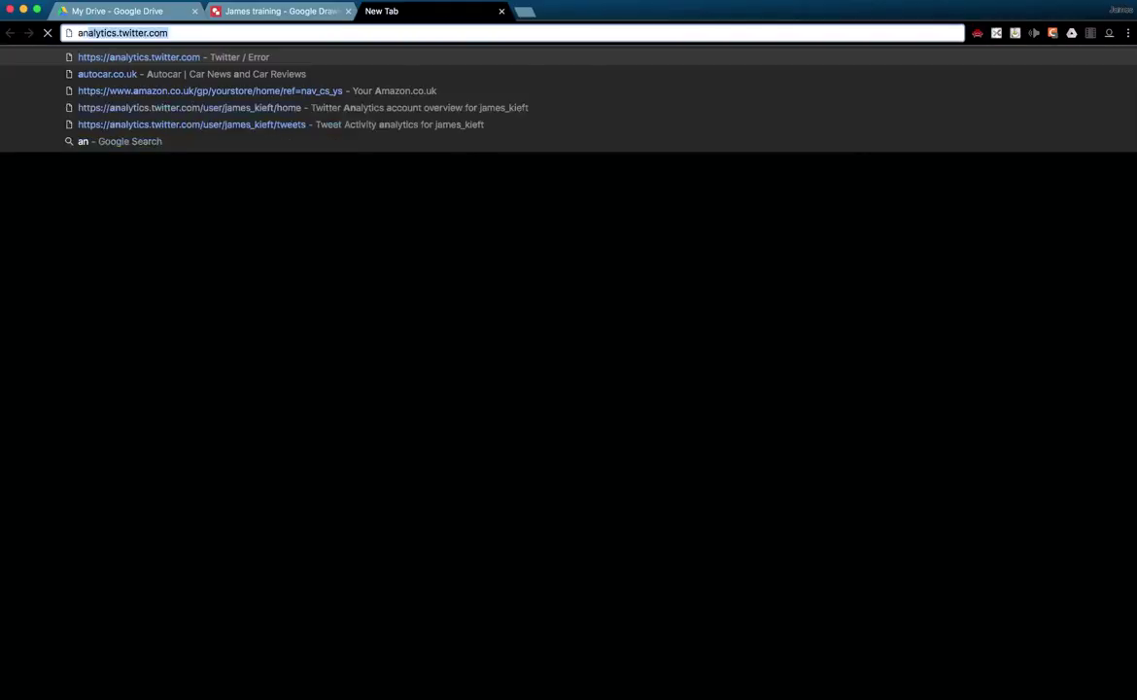
{"action": "type", "text": "kerte"}
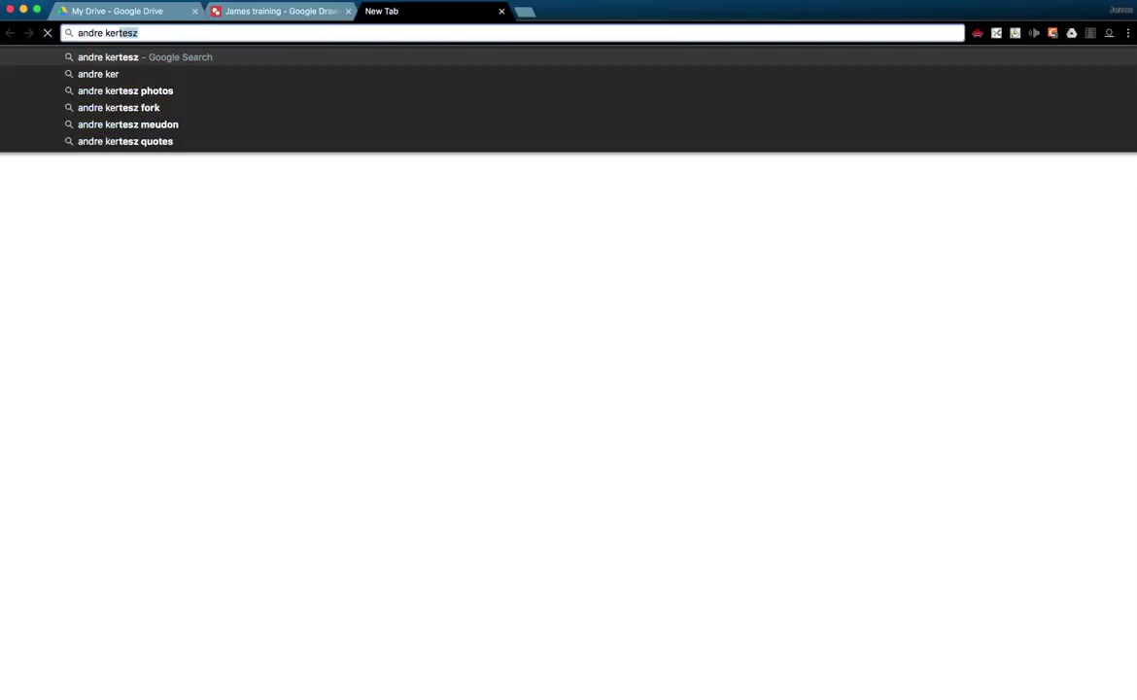
{"action": "type", "text": "sz"}
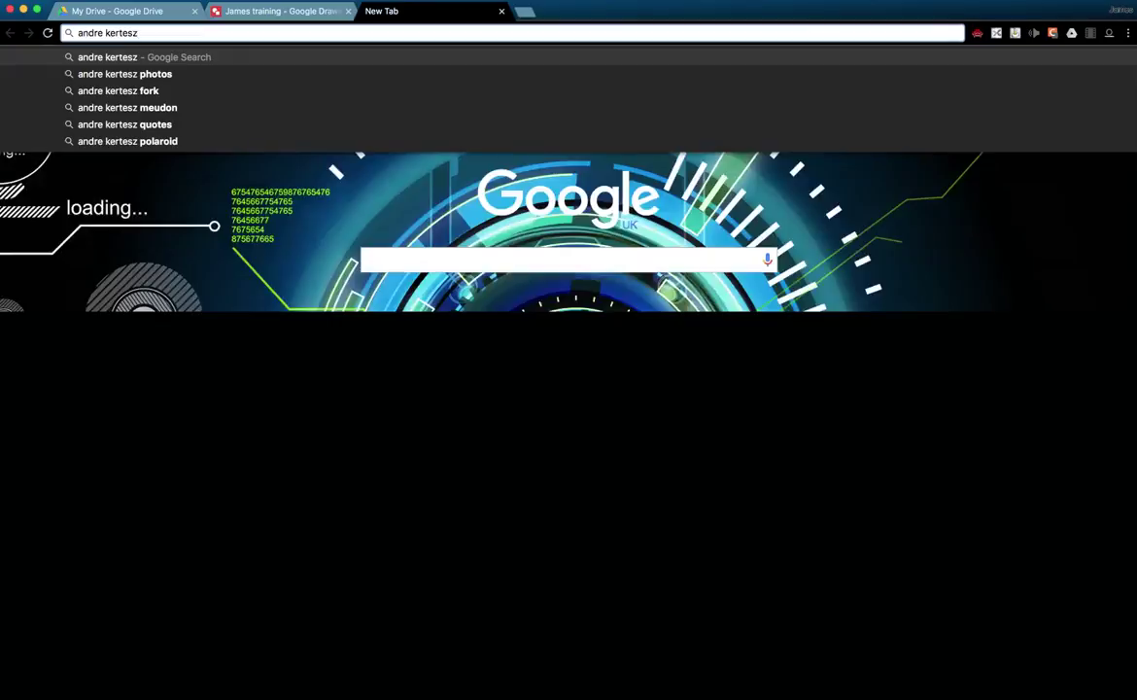
- Run the 'andre kertesz' web search for the Atget Photography biography, then return to the James training drawing
{"action": "key", "text": "Return"}
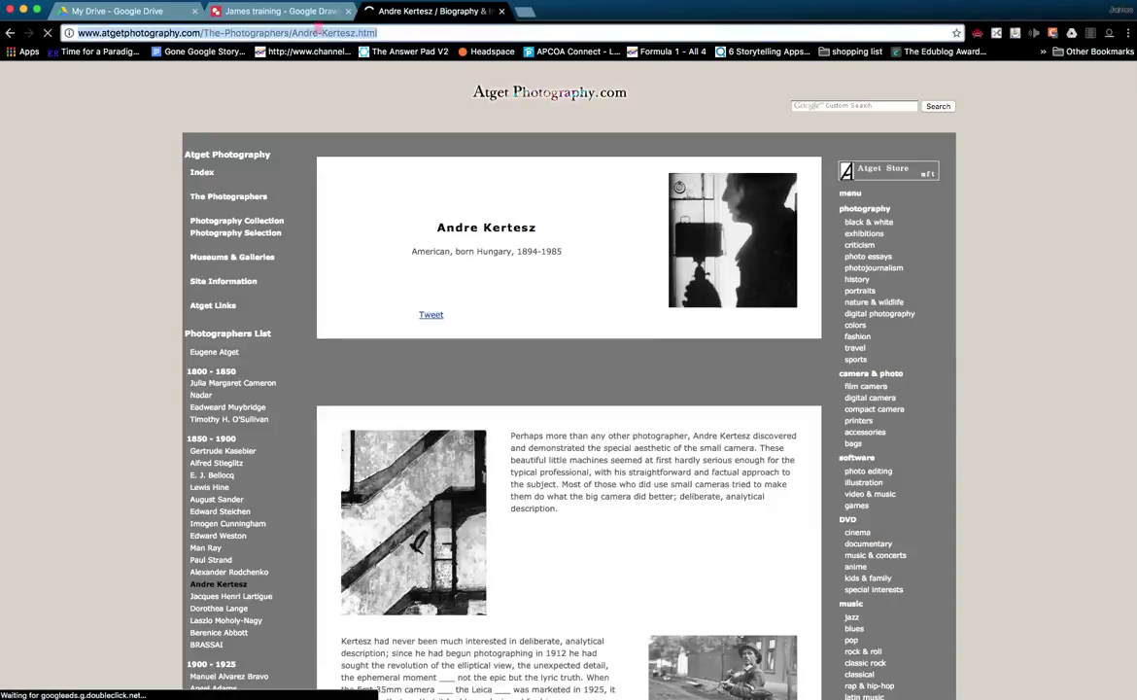
{"action": "left_click", "coordinate": [277, 10]}
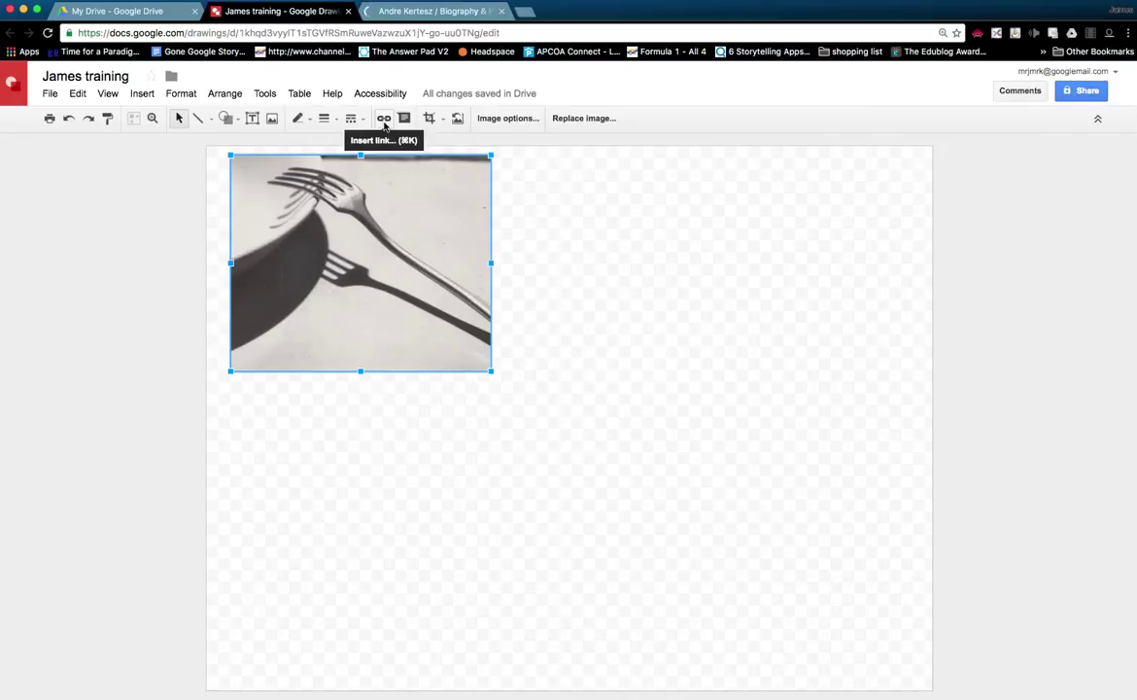
- Link the fork photo to the pasted atgetphotography.com Andre Kertesz biography URL and recheck the link
{"action": "left_click", "coordinate": [384, 119]}
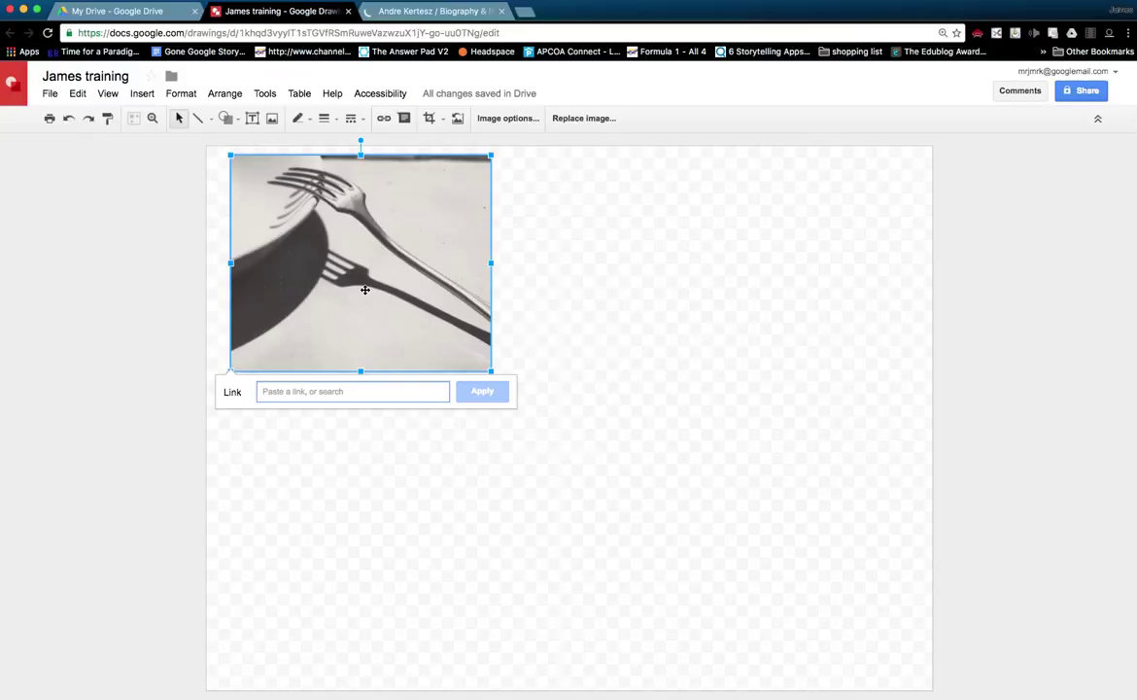
{"action": "type", "text": "http://www.atgetphotography.com/The-Photographers/Andre-Kertesz.html"}
{"action": "left_click", "coordinate": [482, 391]}
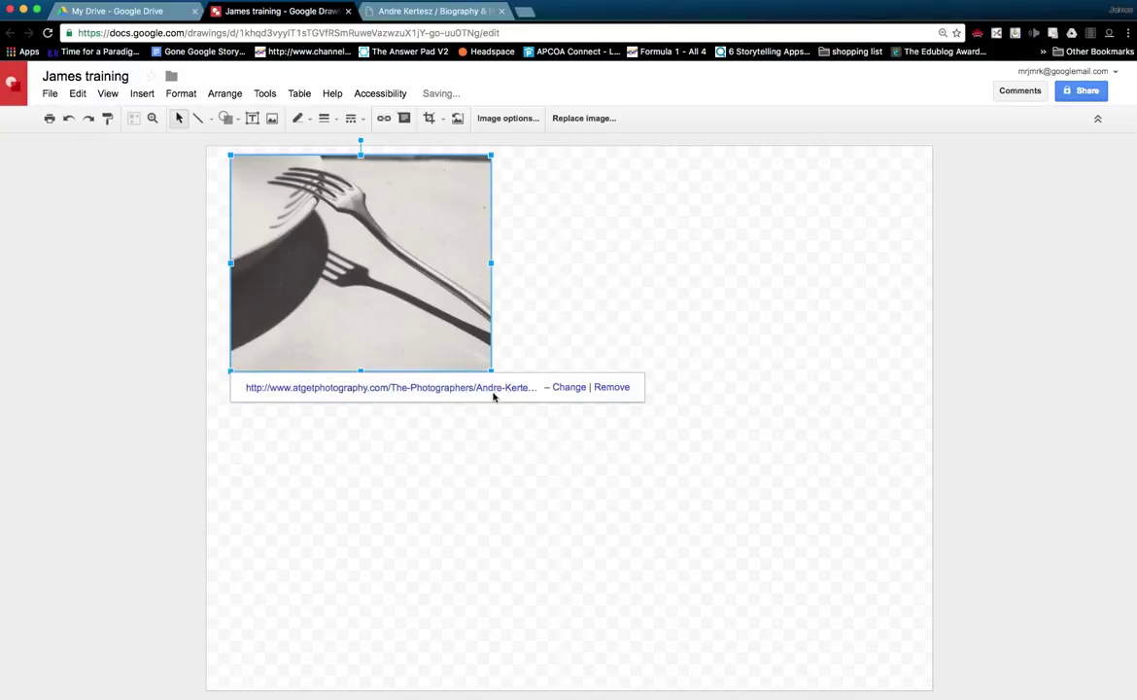
{"action": "left_click", "coordinate": [441, 427]}
{"action": "left_click", "coordinate": [348, 215]}
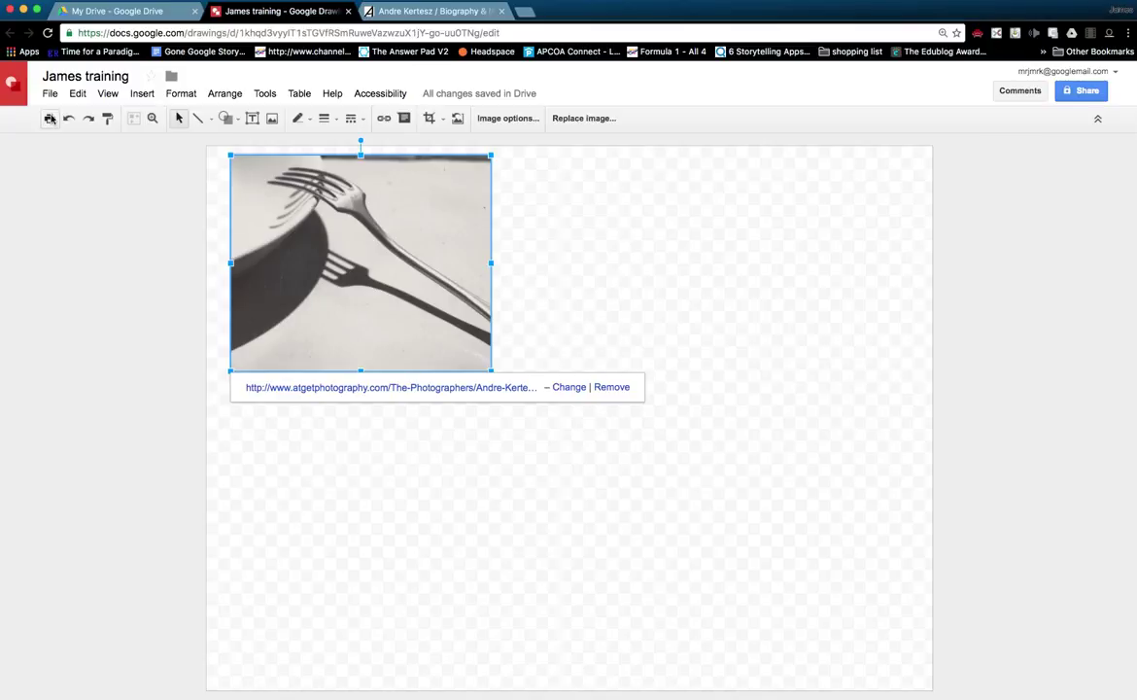
{"action": "left_click", "coordinate": [51, 95]}
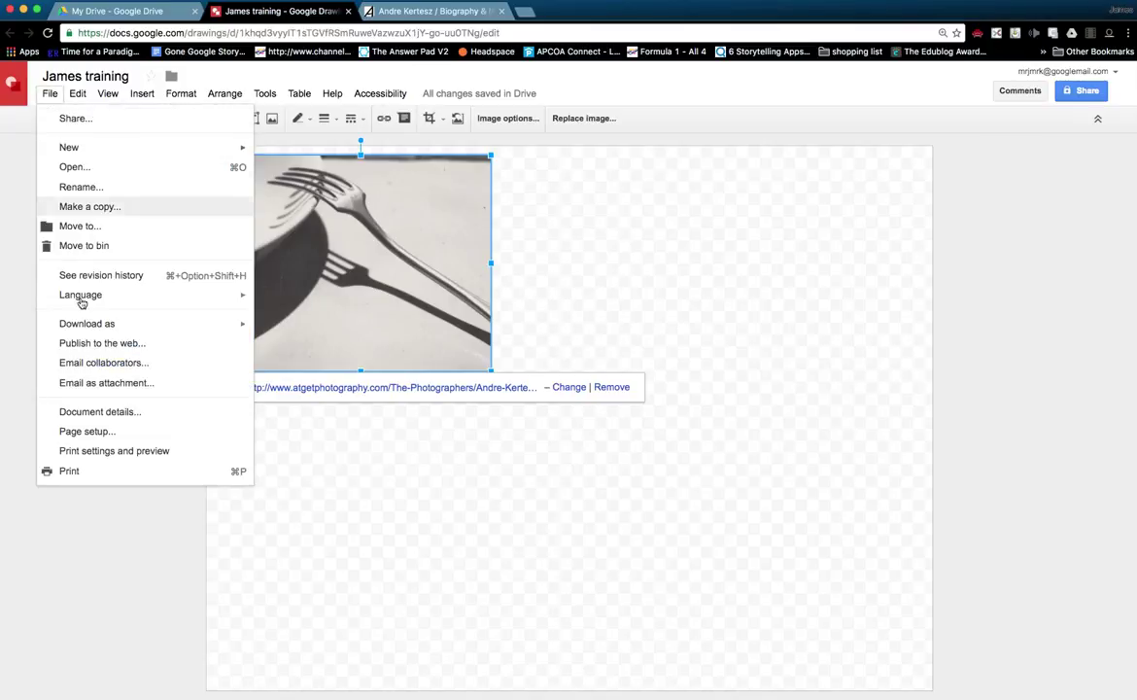
{"action": "mouse_move", "coordinate": [87, 328]}
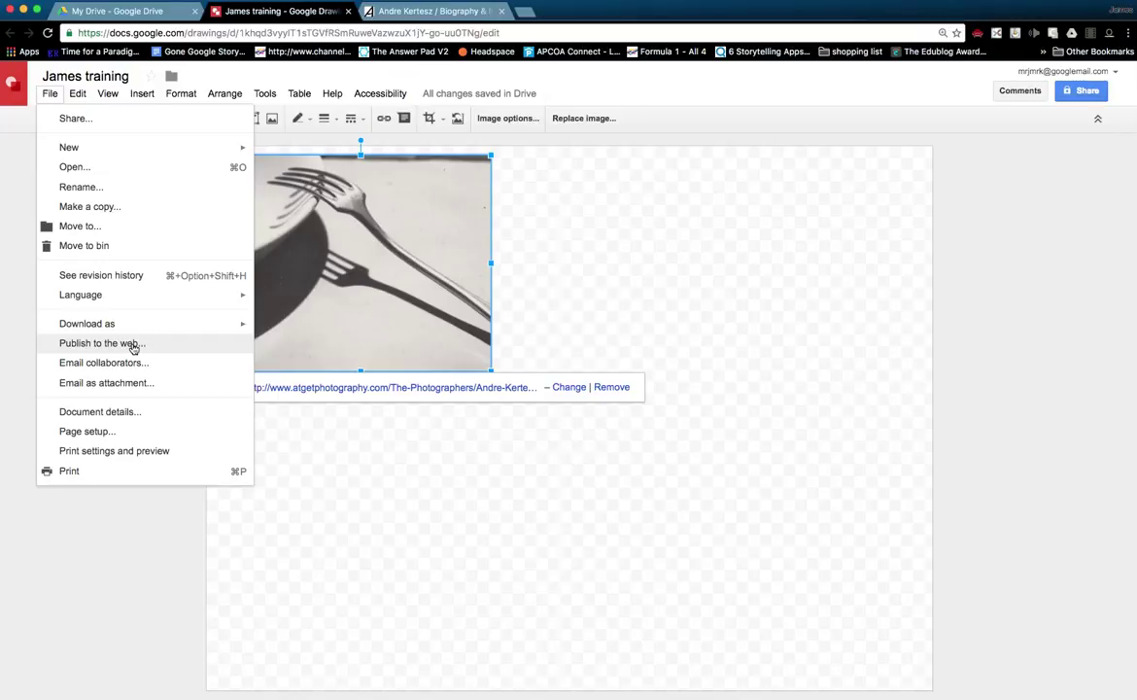
{"action": "left_click", "coordinate": [131, 344]}
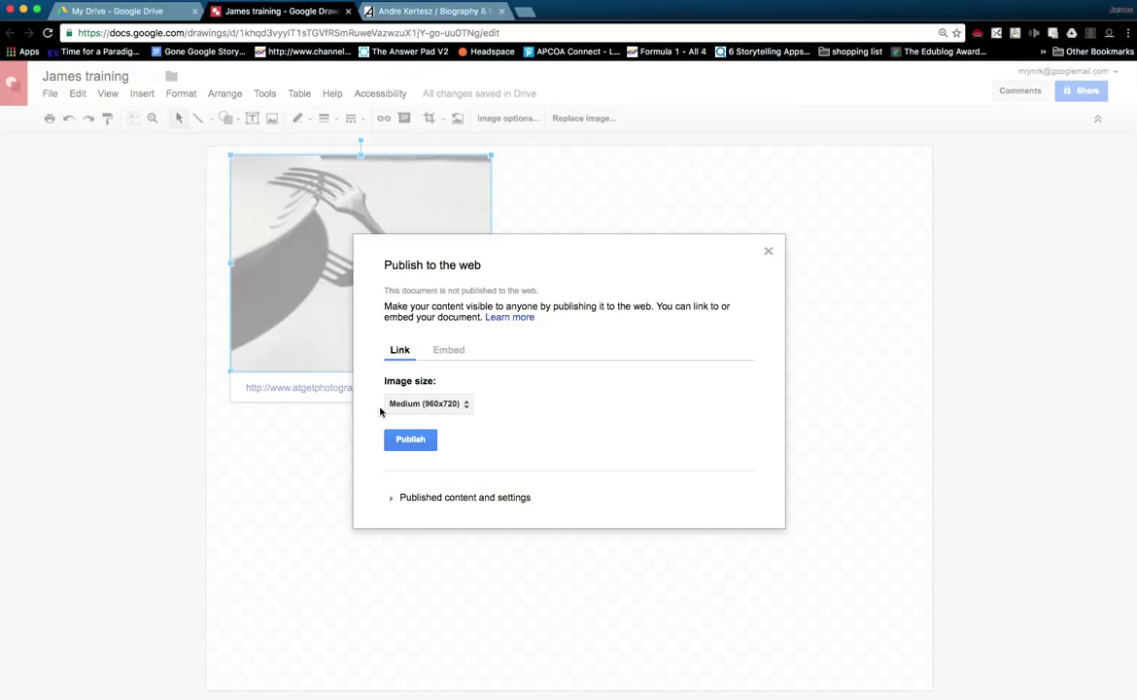
{"action": "left_click", "coordinate": [456, 355]}
{"action": "left_click", "coordinate": [768, 251]}
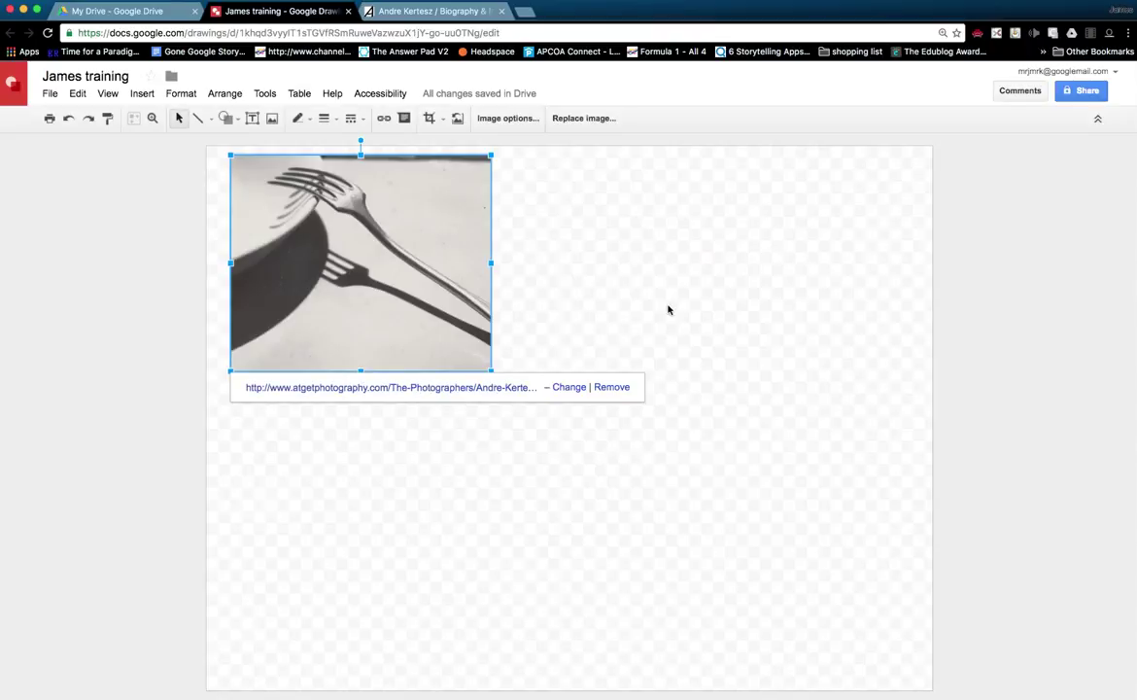